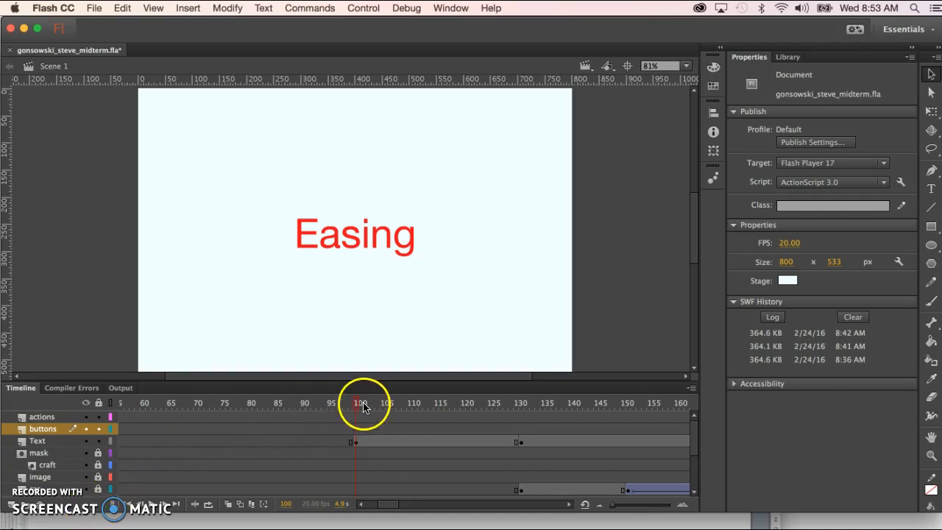
Check the Easing title keyframe at frame 100, then return the playhead to the title frame
click(356, 404)
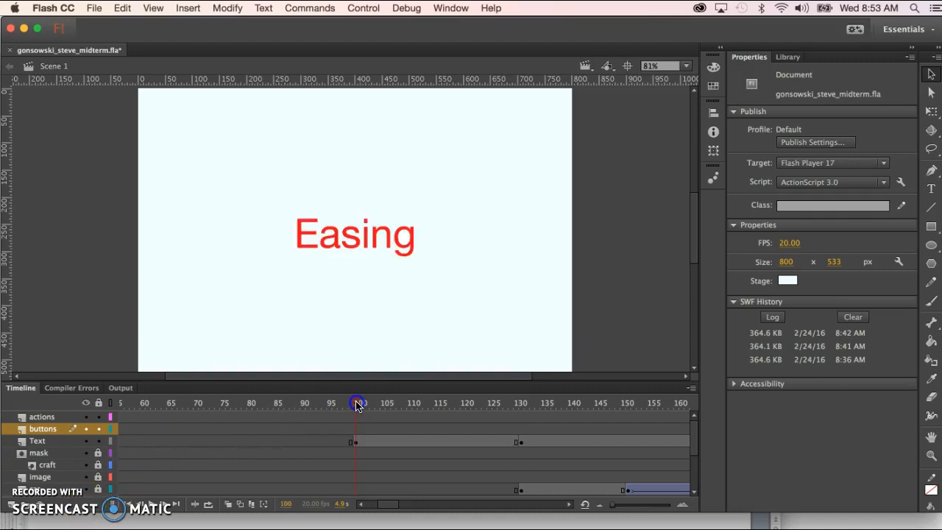
click(354, 441)
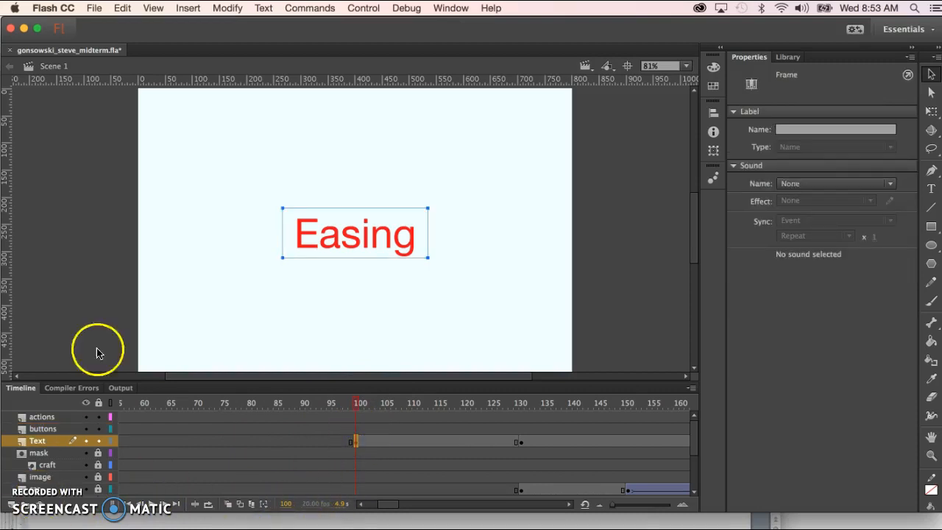
drag(357, 402, 148, 403)
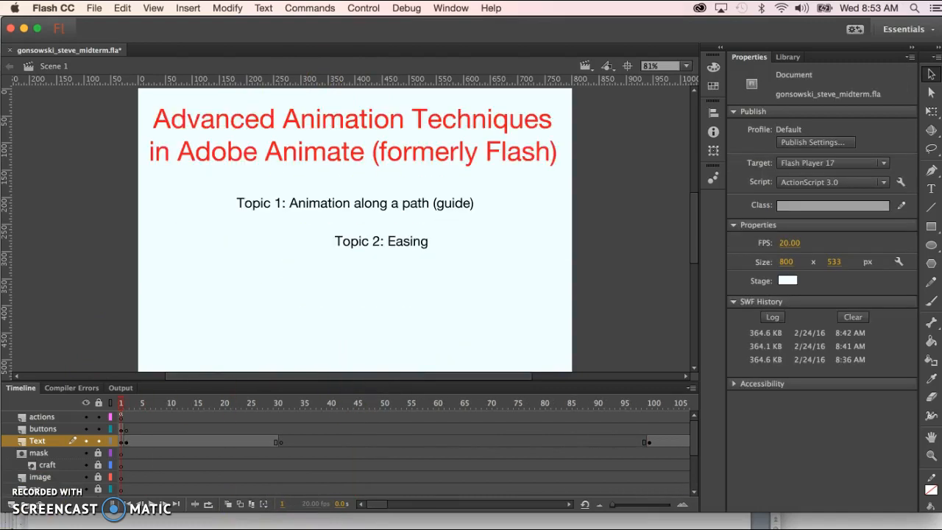
Add a Click to Go to Frame and Play snippet to the Topic 2: Easing button
click(366, 241)
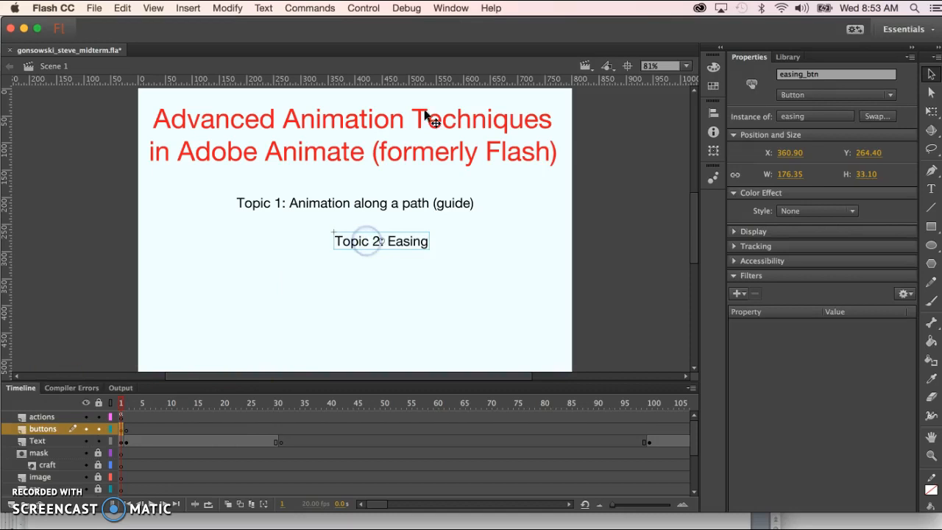
click(451, 8)
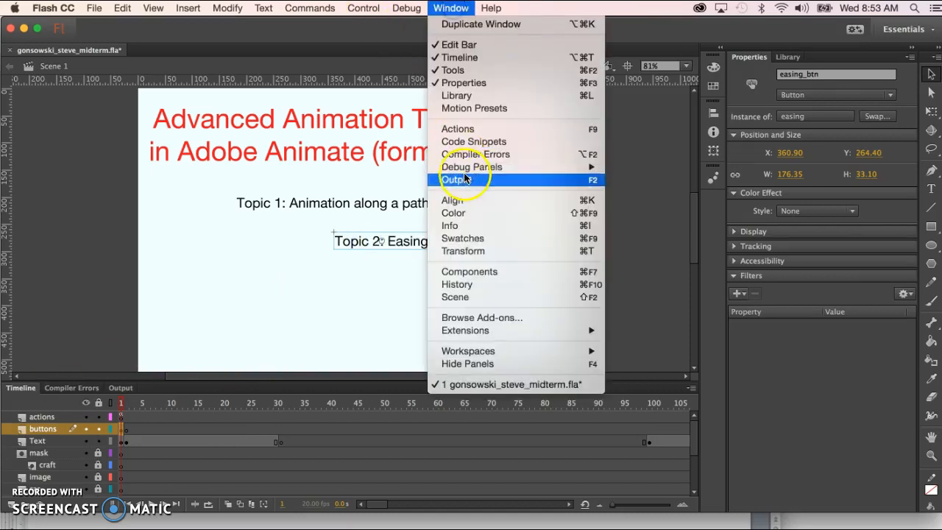
click(488, 141)
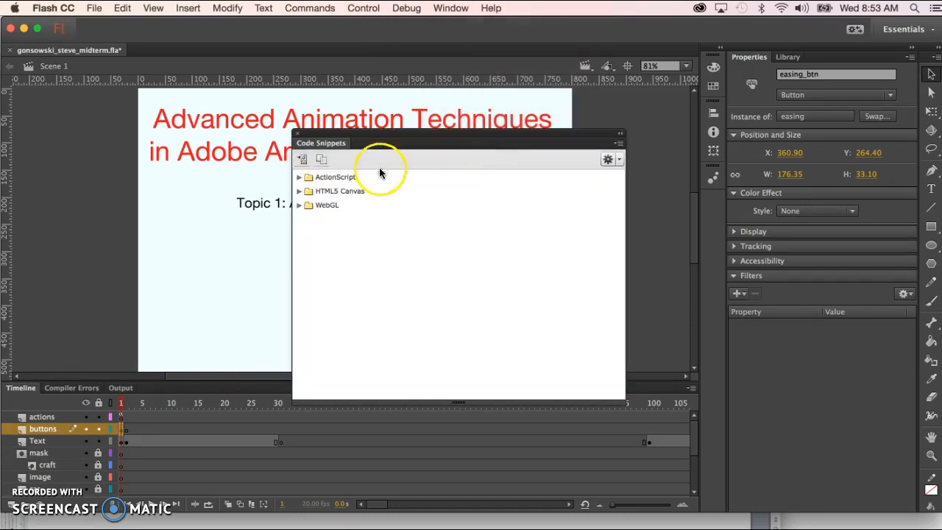
click(298, 179)
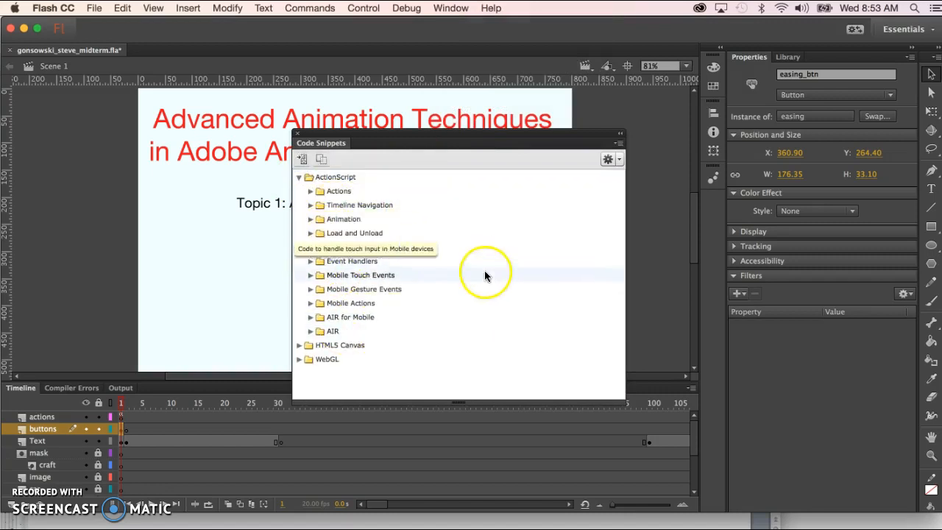
click(311, 205)
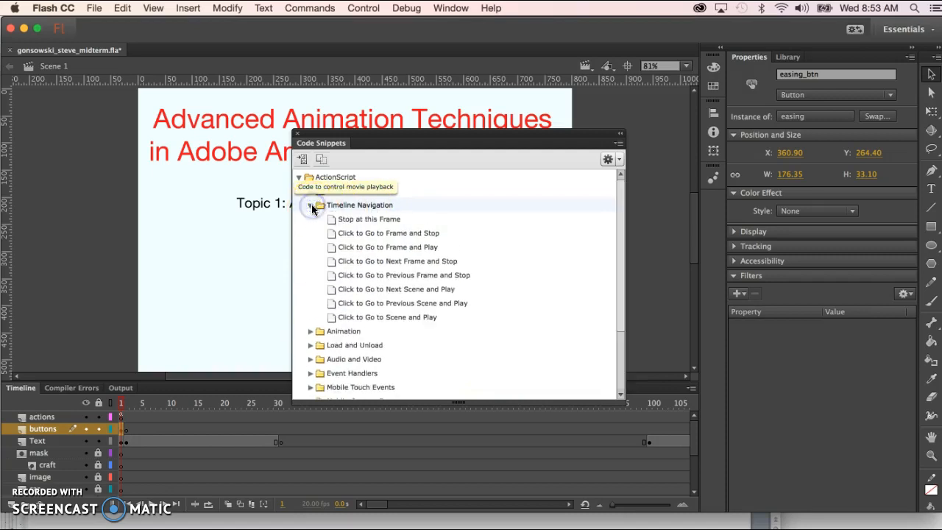
double_click(393, 251)
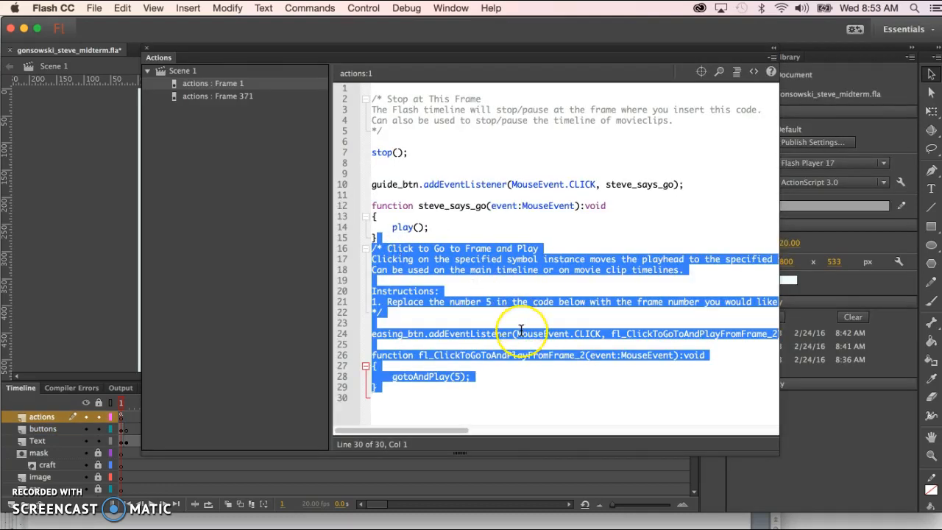
Change the Easing button's gotoAndPlay(5) to gotoAndPlay(100) and run Test Movie
click(481, 302)
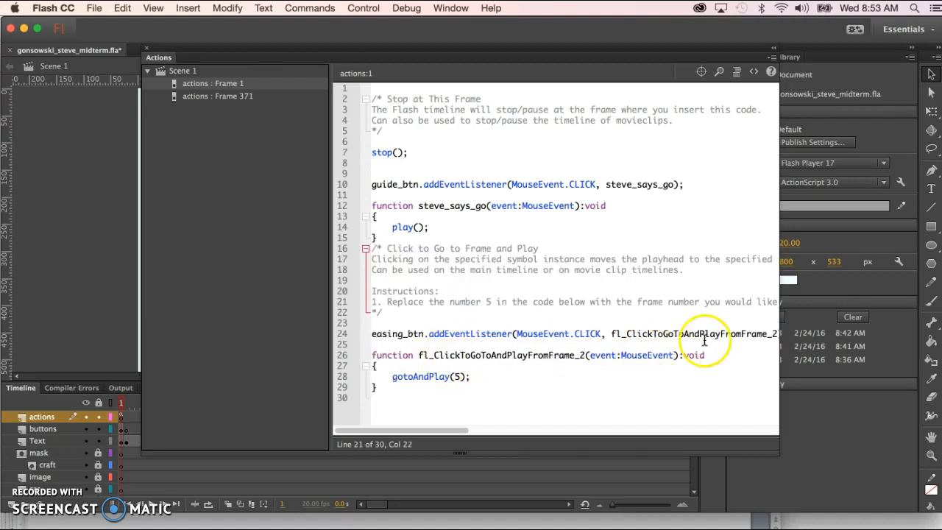
drag(683, 333, 767, 333)
click(775, 335)
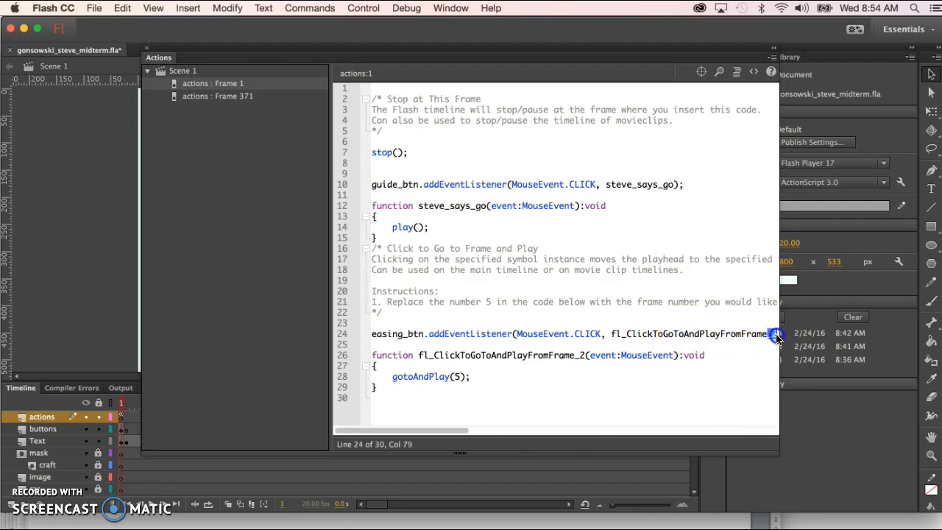
click(575, 356)
click(455, 376)
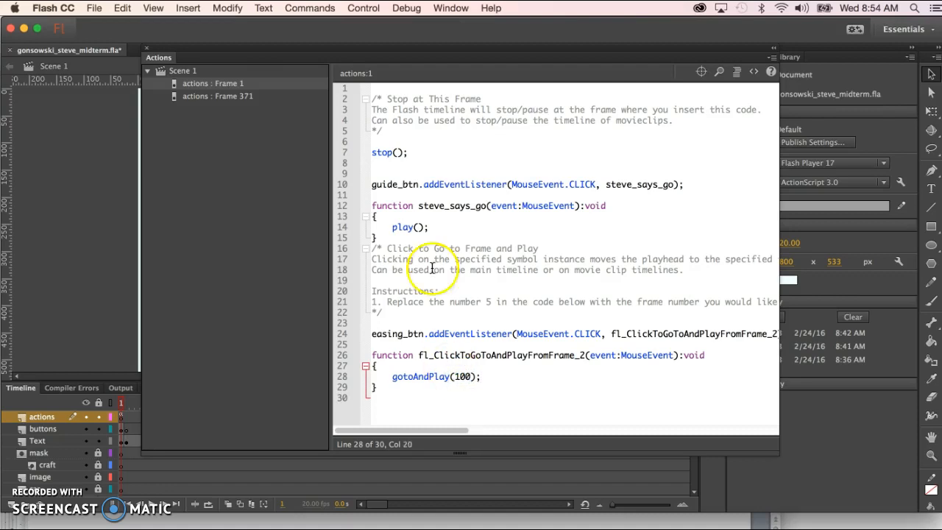
click(218, 292)
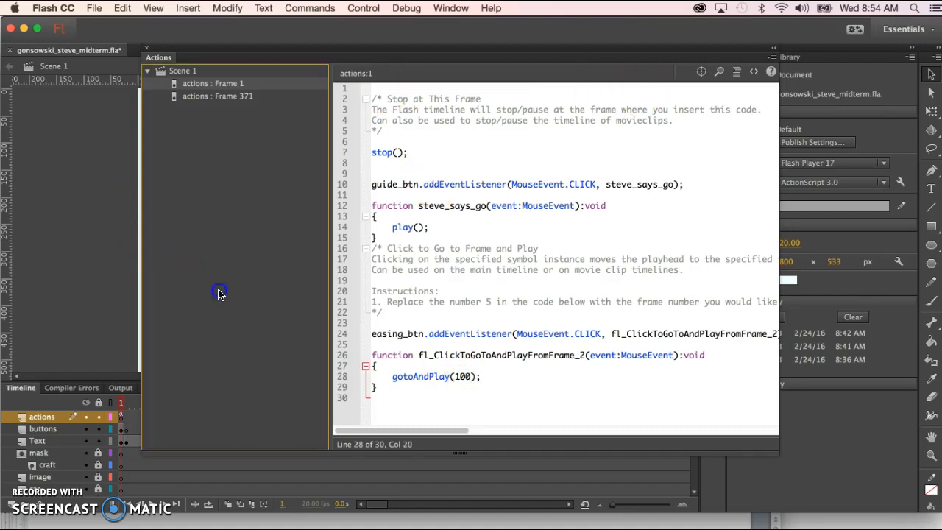
key(super+Return)
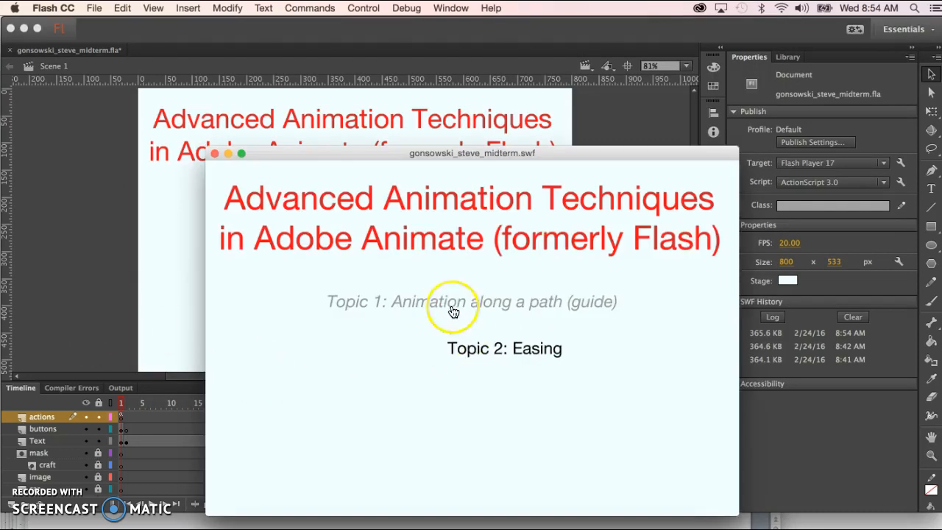
Try Topic 2 in the test movie, close the player, and scrub toward the Masking title near frame 265
click(486, 351)
click(210, 375)
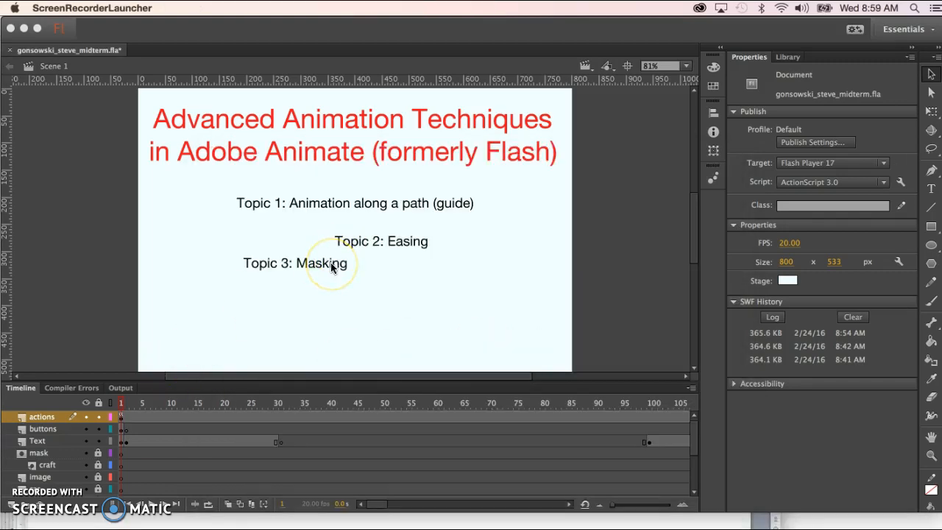
click(335, 405)
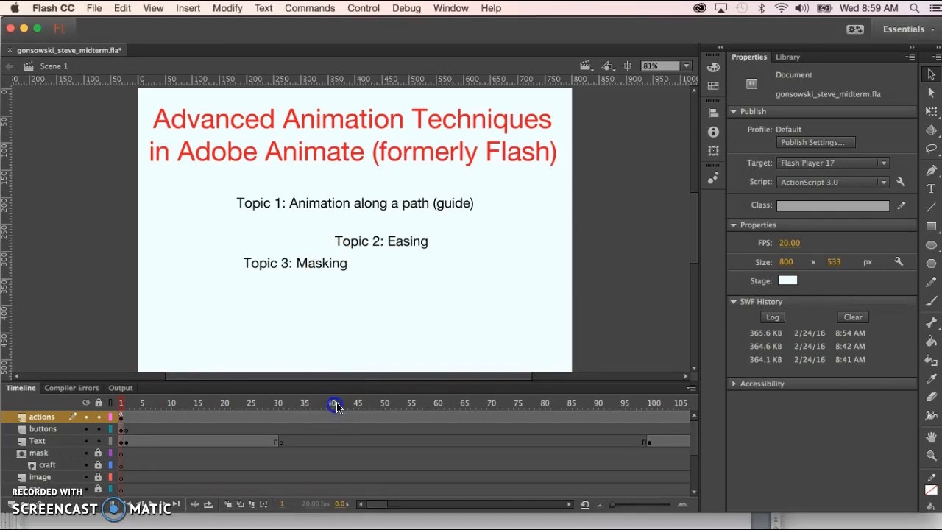
click(370, 405)
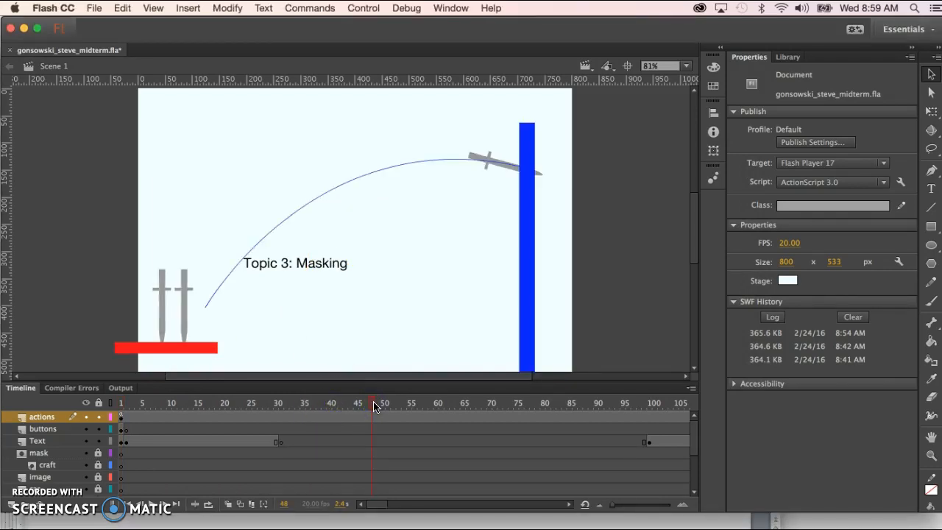
drag(380, 405, 513, 412)
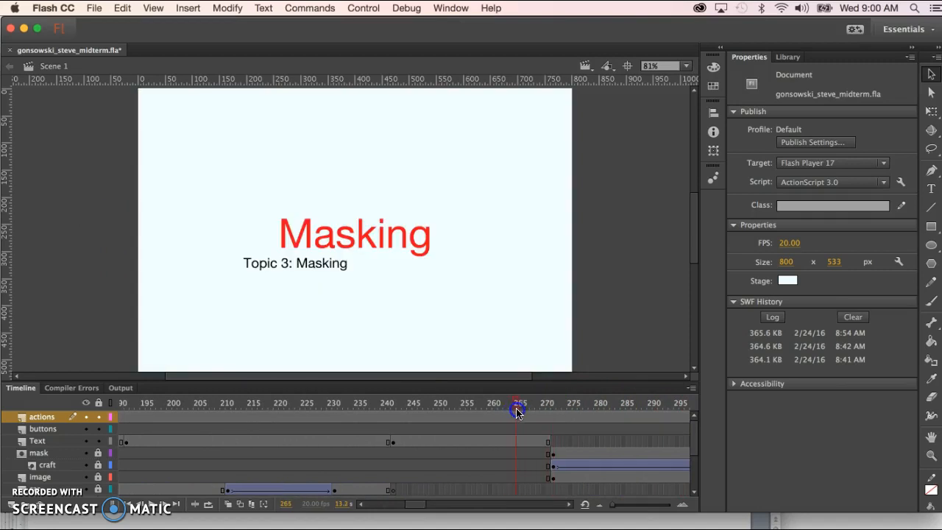
Find the Topic 3: Masking button near the masking scene and select it
drag(548, 412, 550, 413)
click(309, 265)
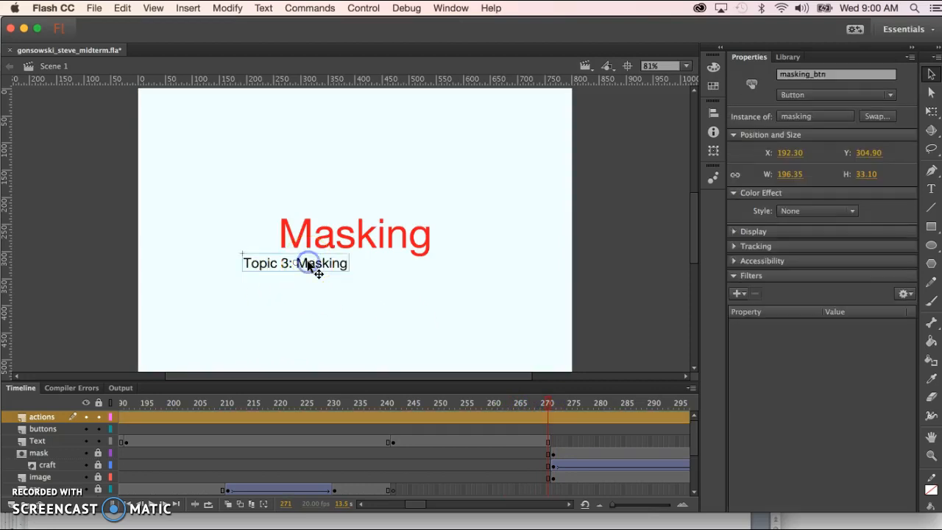
drag(551, 410, 120, 409)
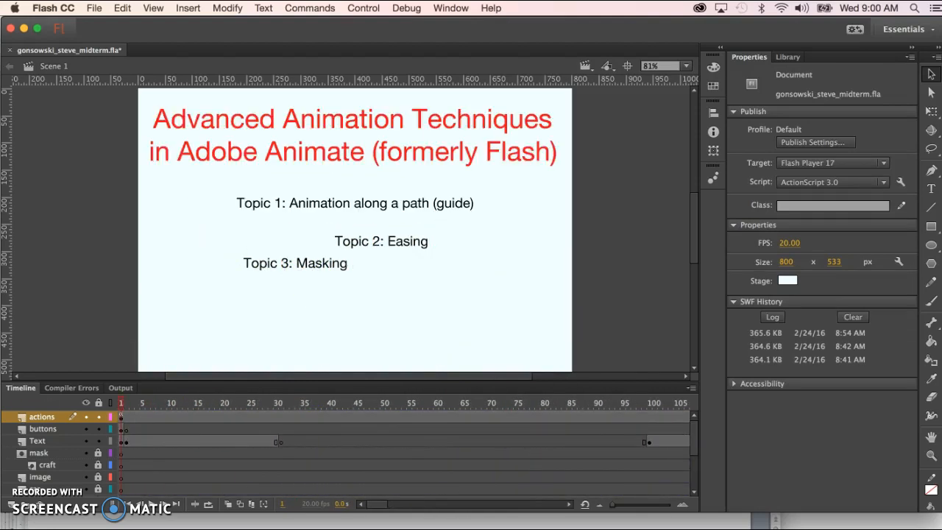
click(312, 266)
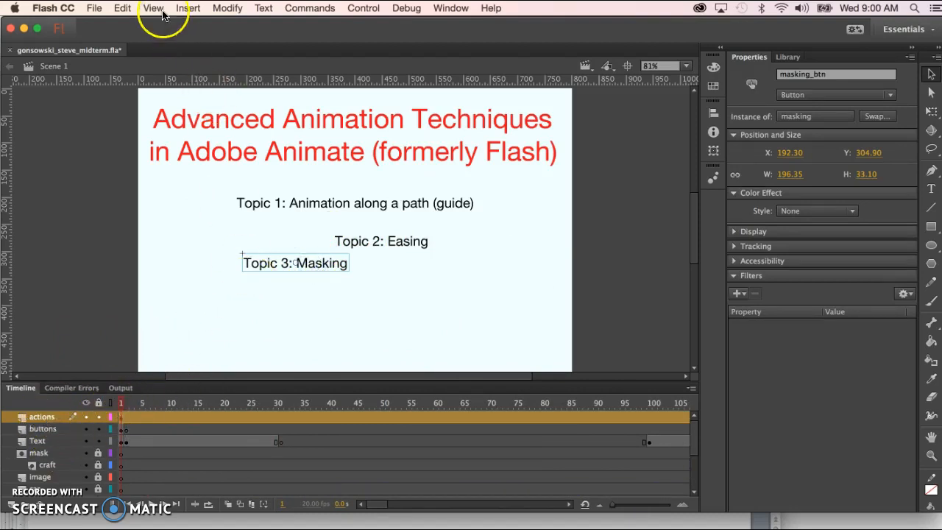
Cut the Topic 3: Masking button and paste it in place on frame 1 of the buttons layer
click(122, 9)
click(125, 59)
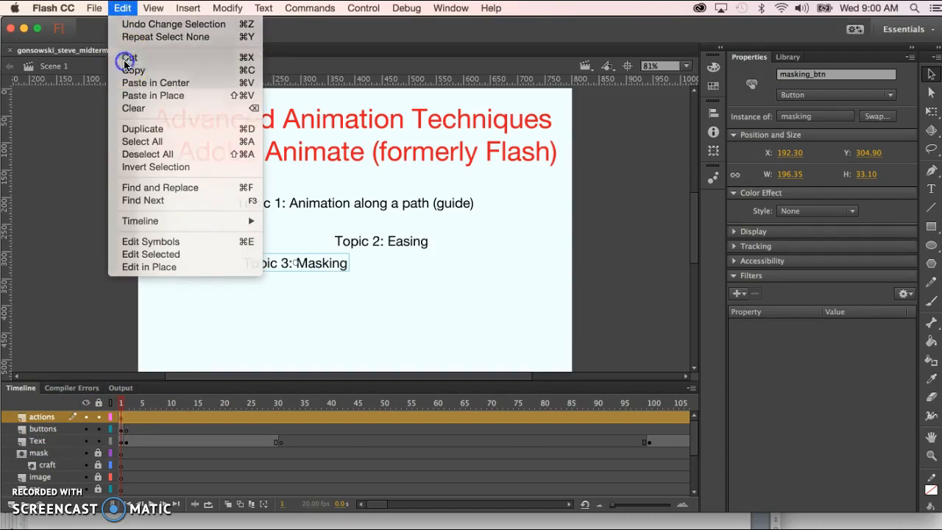
click(123, 431)
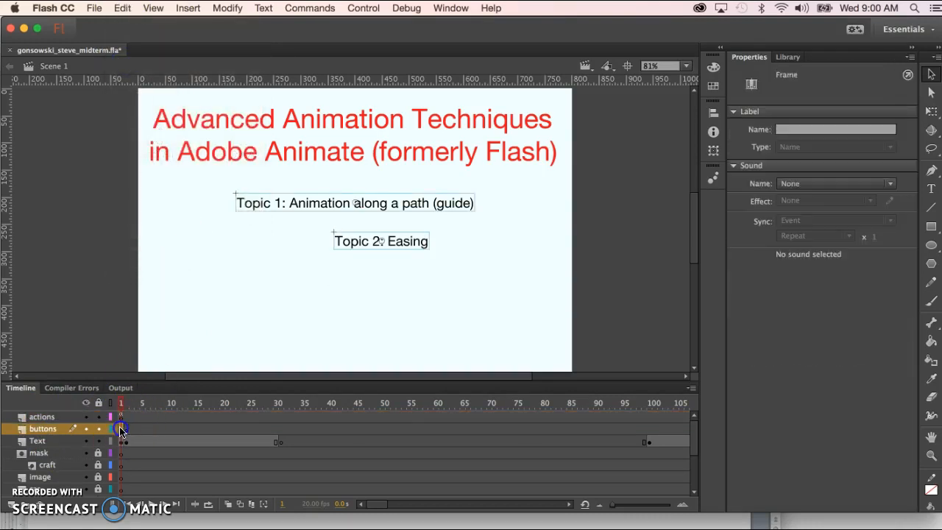
click(122, 8)
click(143, 97)
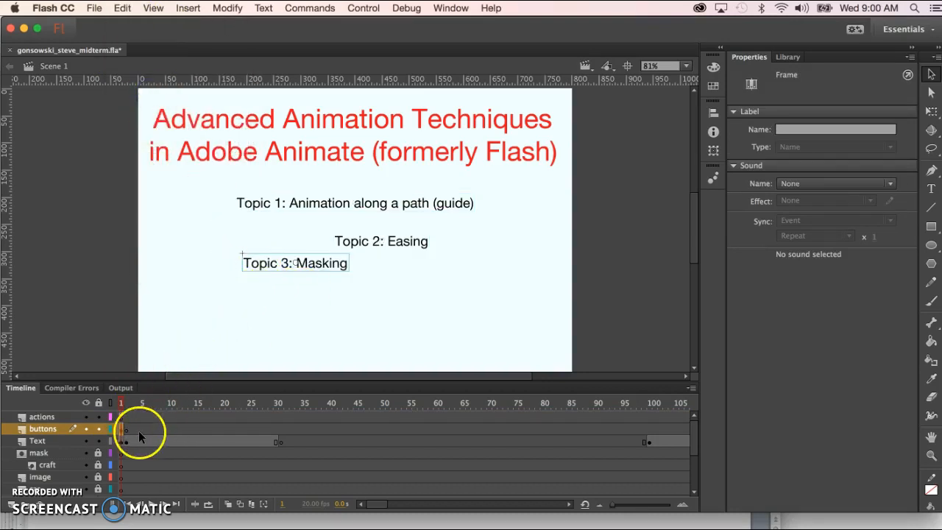
click(125, 401)
drag(126, 401, 392, 414)
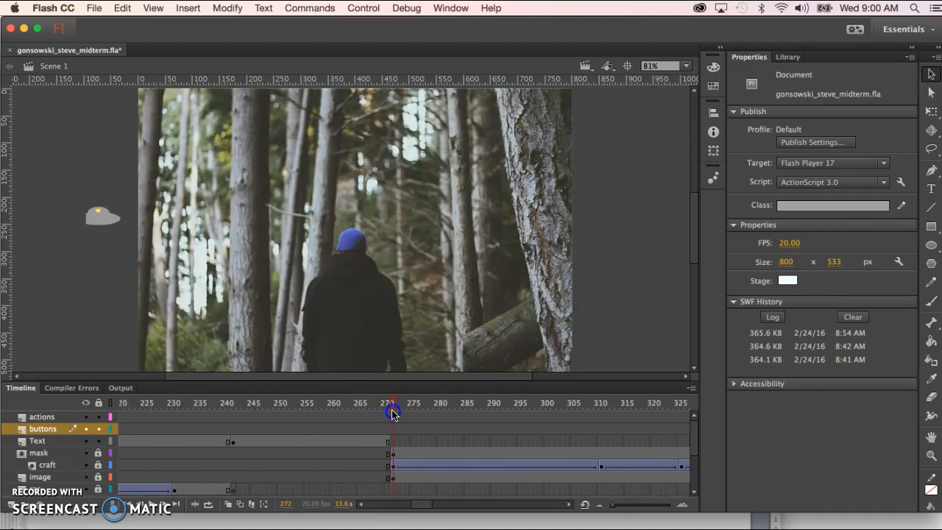
Label frame 272 of the actions layer 'masking'
click(392, 452)
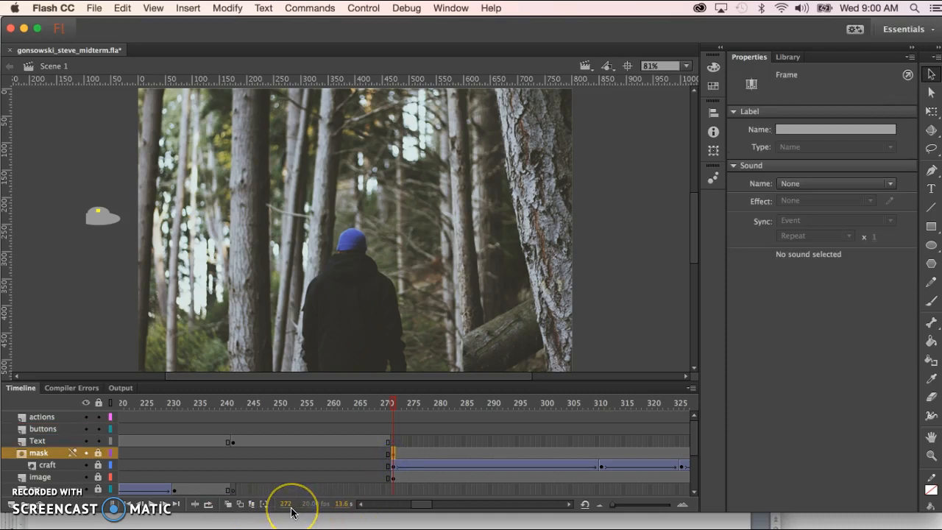
click(392, 416)
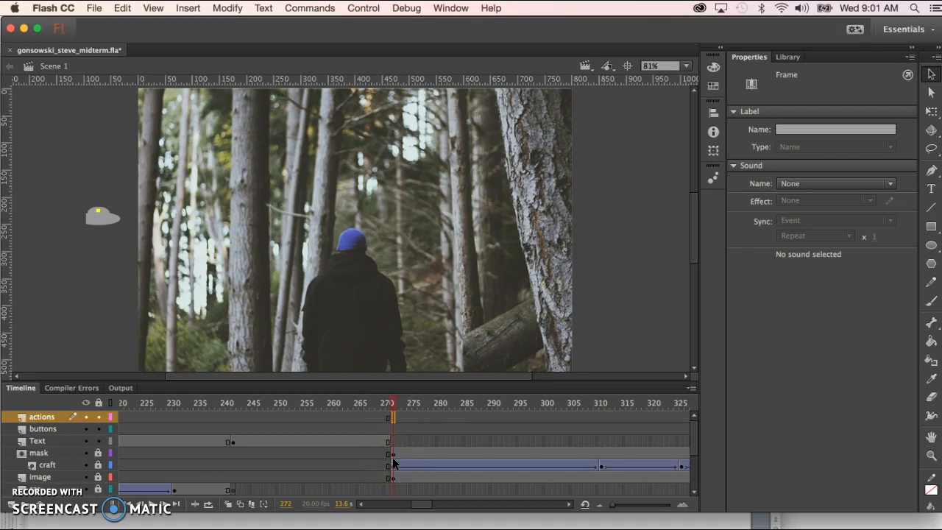
click(393, 417)
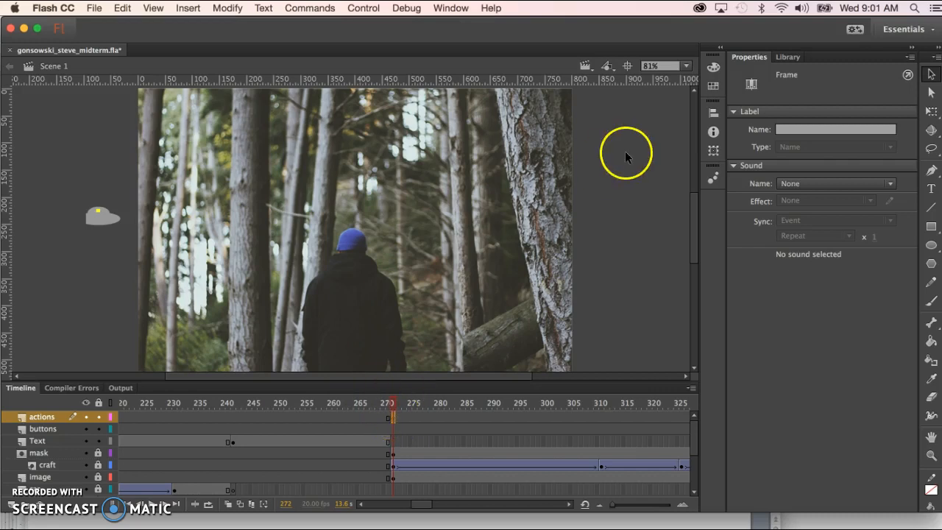
click(783, 132)
text(masking)
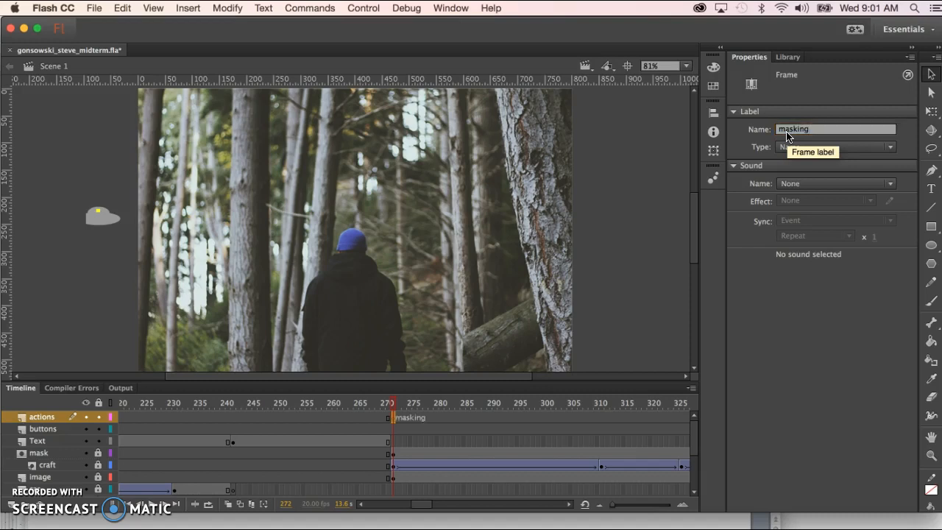
click(458, 328)
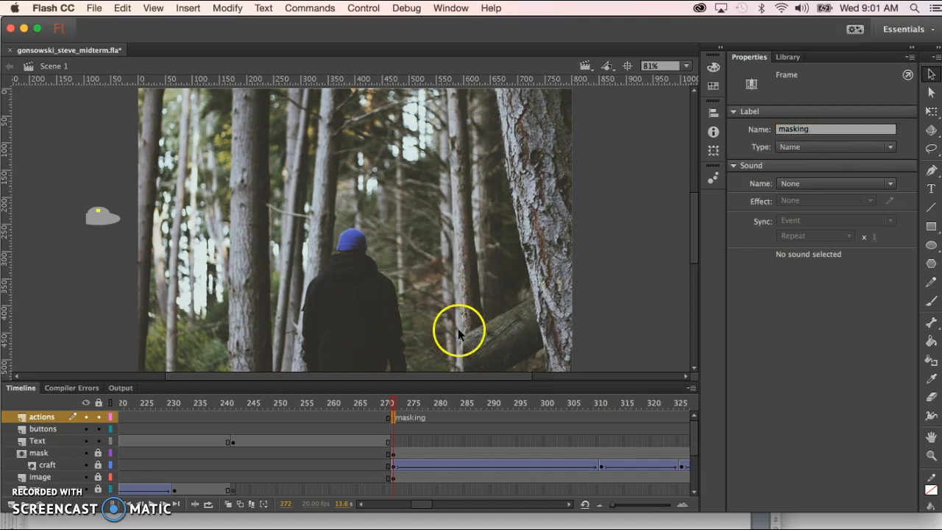
Scrub the playhead back to frame 100, where the Easing title begins
drag(400, 401, 344, 406)
mouse_move(410, 419)
mouse_down()
mouse_move(347, 400)
mouse_move(331, 405)
mouse_move(416, 398)
mouse_move(50, 402)
mouse_move(444, 403)
mouse_move(205, 407)
mouse_up()
drag(272, 404, 276, 405)
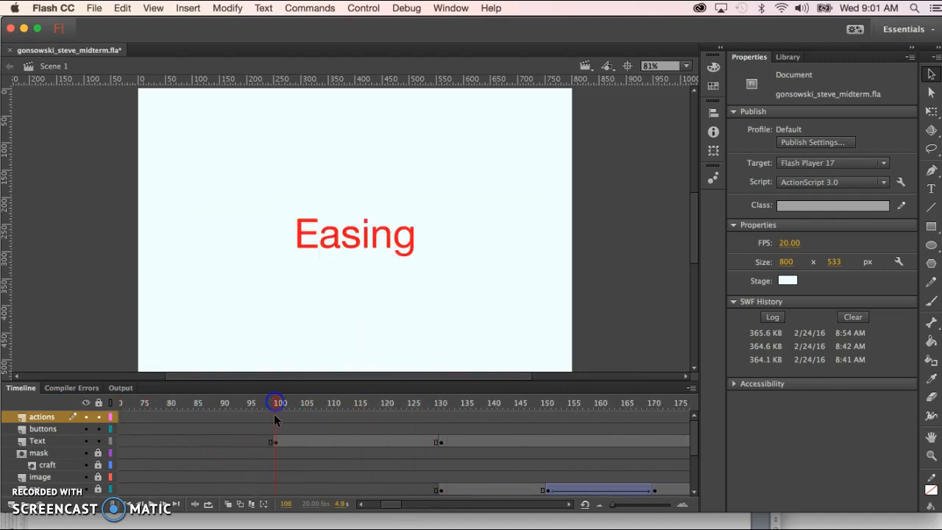
Insert a blank keyframe at frame 100 on the actions layer and label it 'easing'
click(275, 417)
key(F7)
click(798, 131)
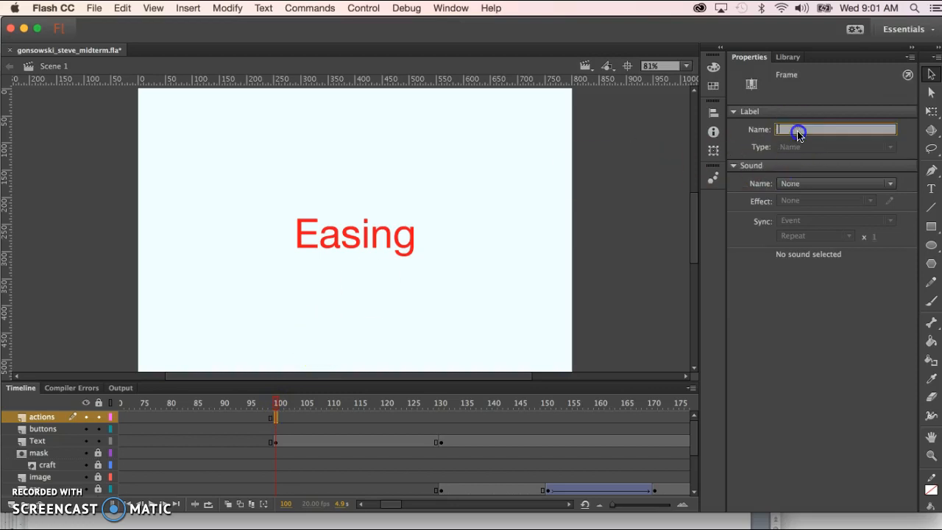
text(easing)
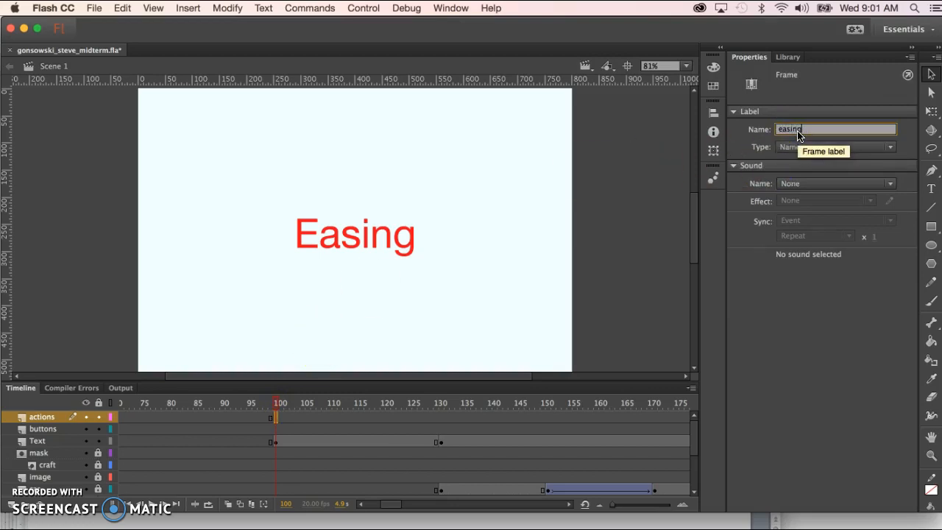
click(577, 258)
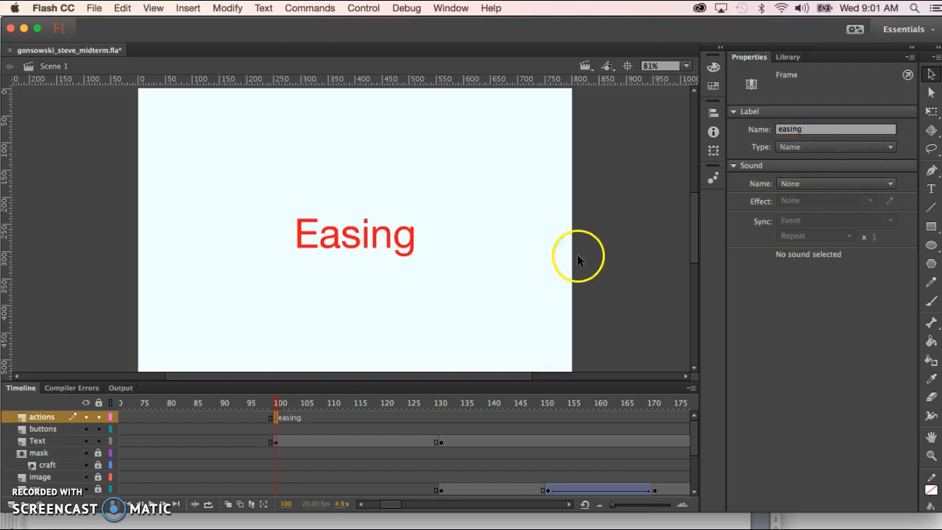
drag(280, 402, 526, 421)
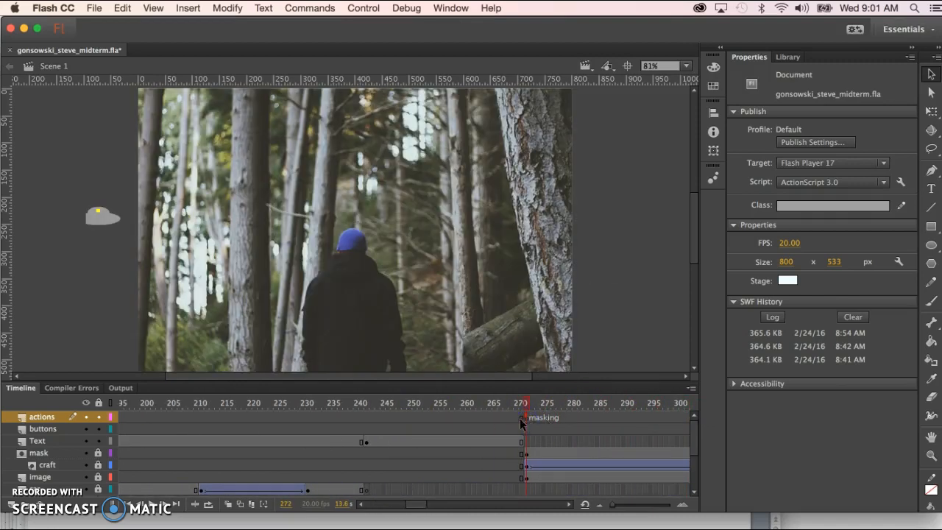
Add a Click to Go to Frame and Play snippet for the Topic 3: Masking button (masking_btn)
click(538, 418)
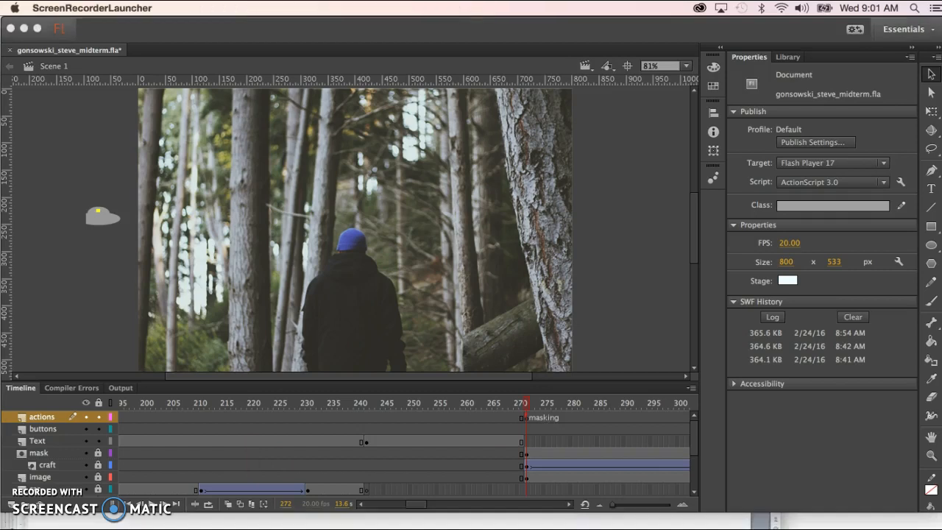
click(301, 263)
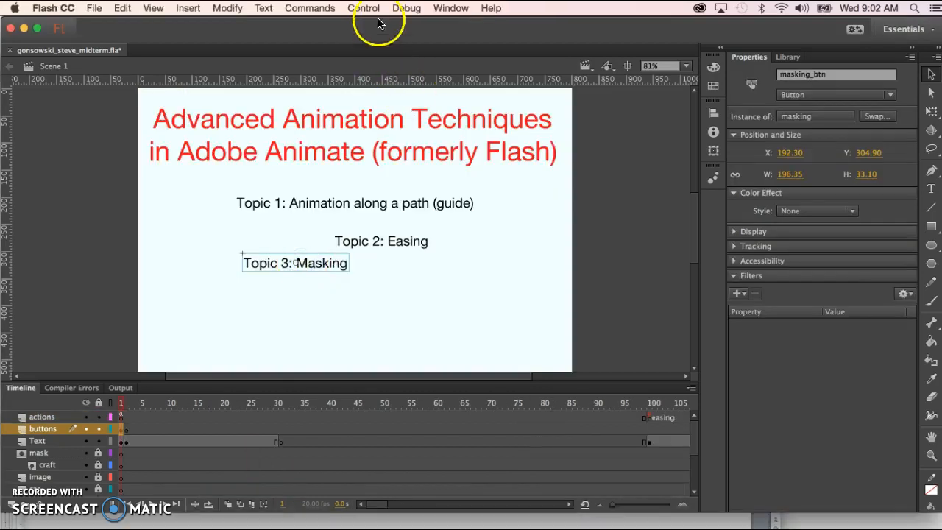
click(450, 11)
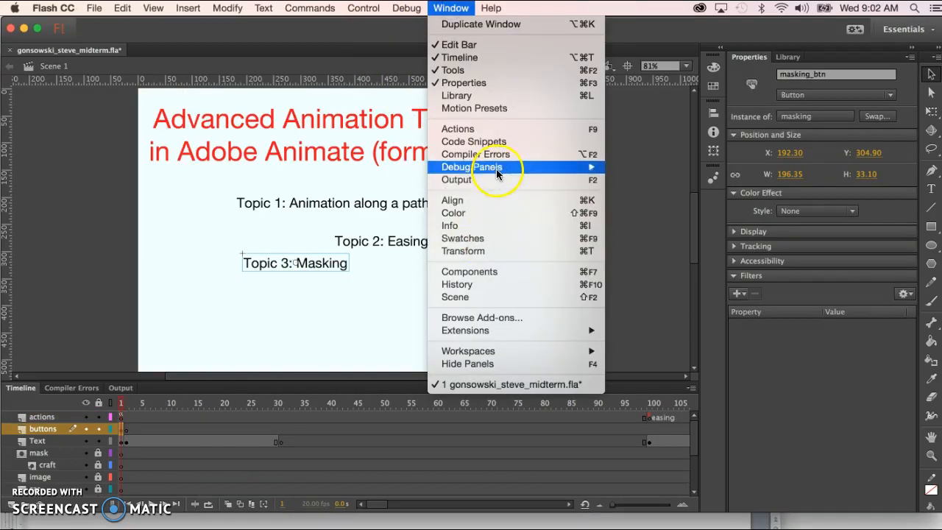
click(495, 147)
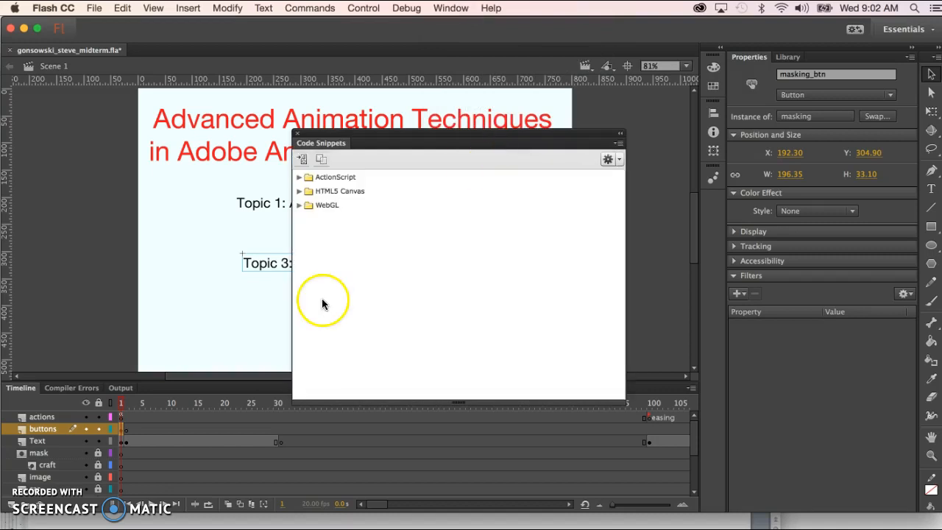
click(299, 178)
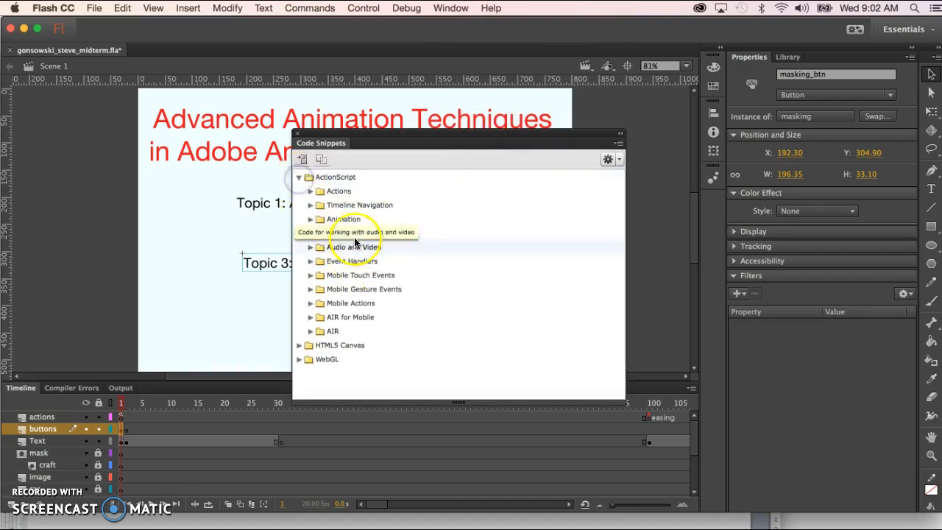
click(310, 206)
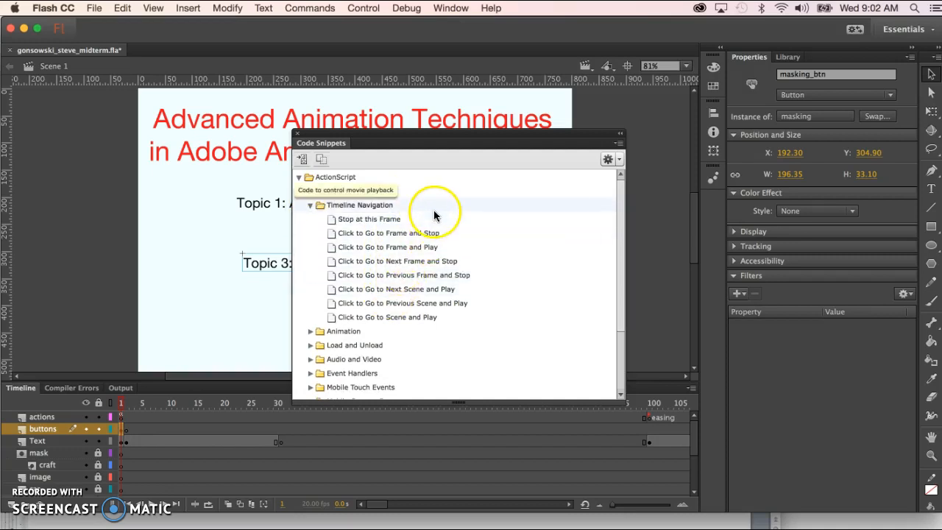
double_click(409, 250)
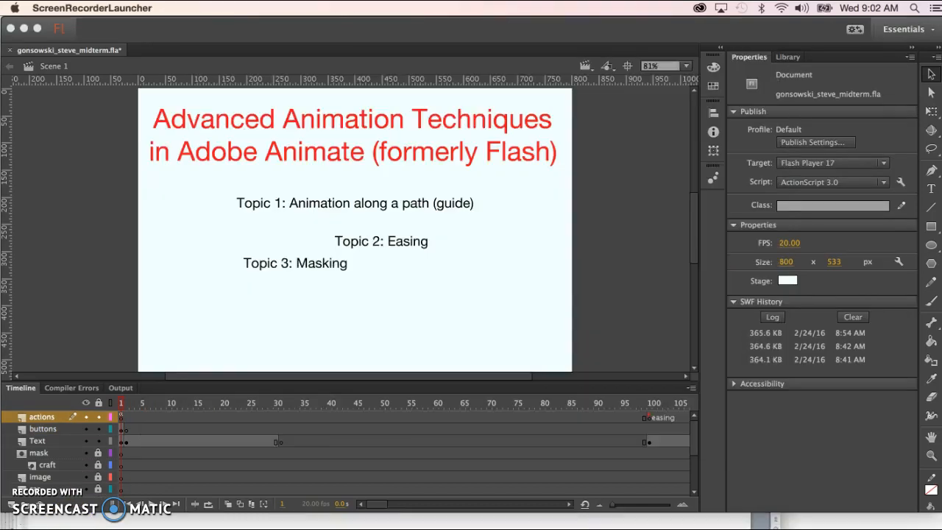
Change the masking code to gotoAndPlay("masking") and verify Topic 3 opens the forest scene in a test run
click(614, 321)
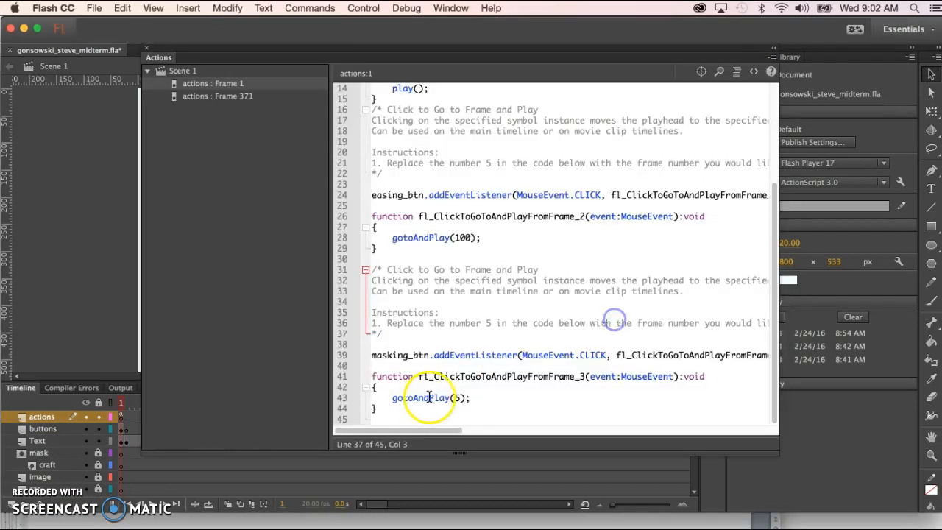
click(456, 398)
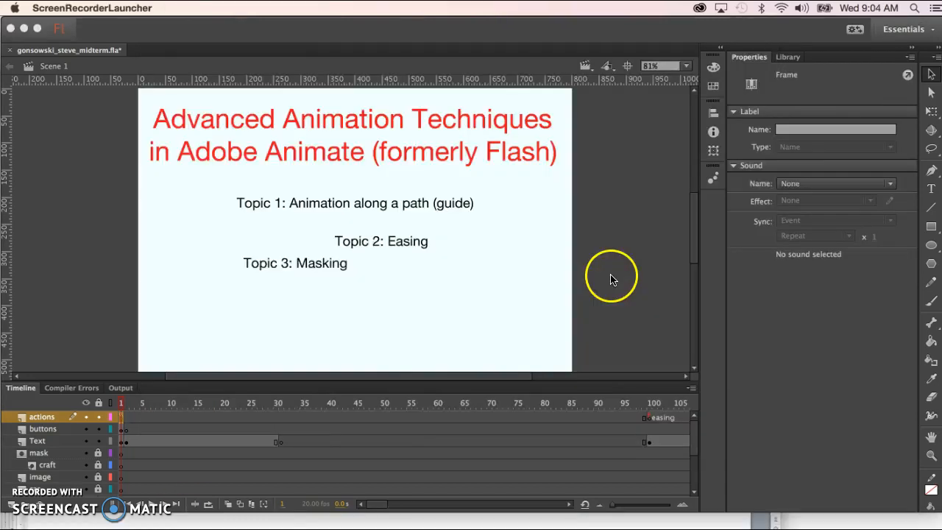
click(610, 275)
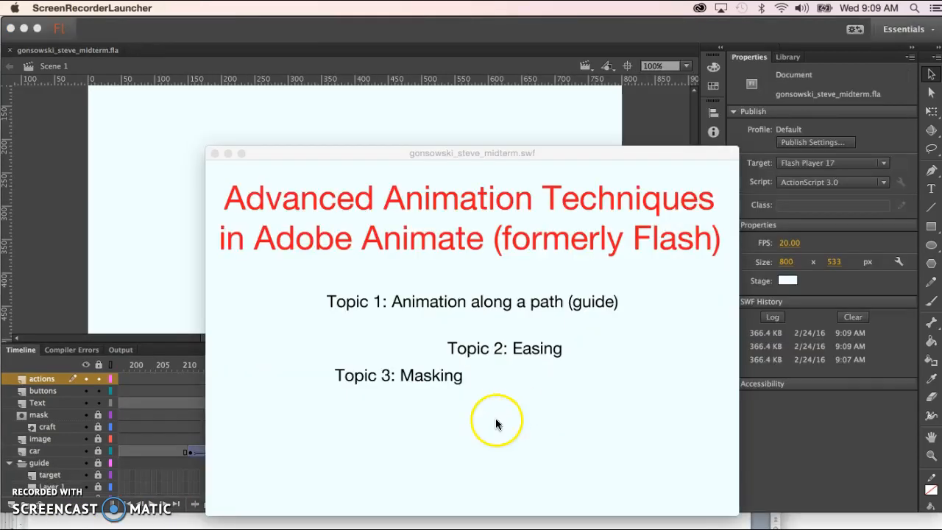
click(424, 430)
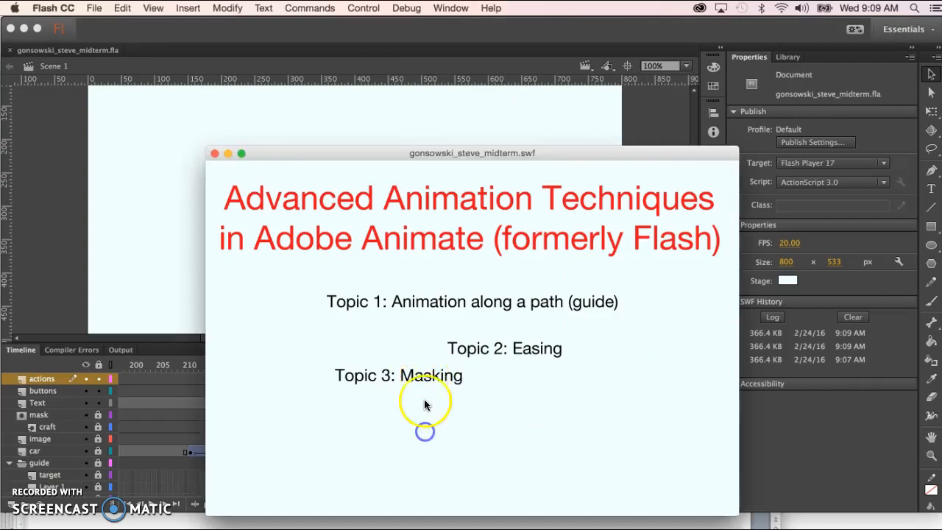
click(426, 379)
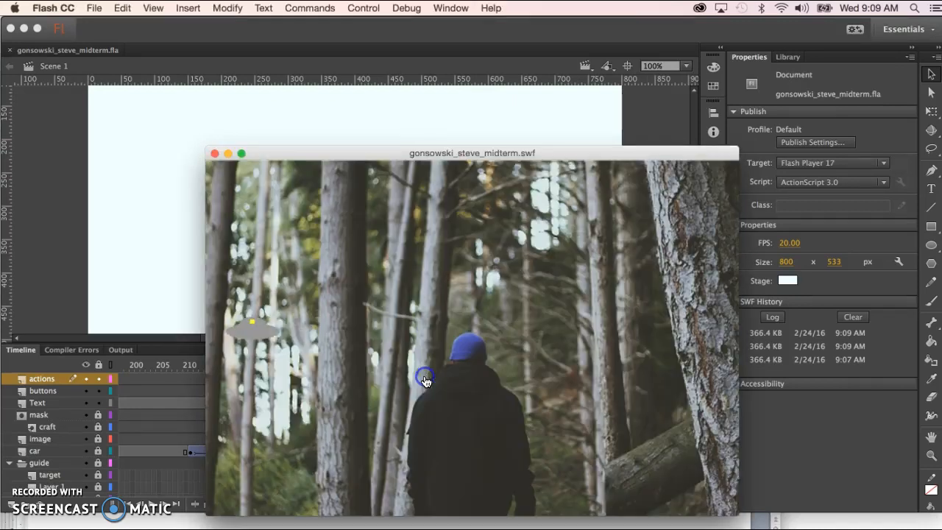